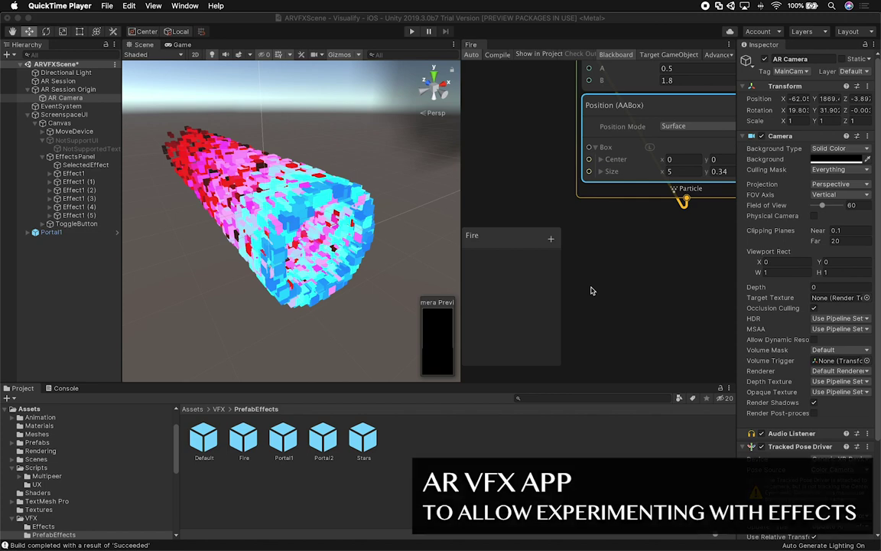
Step: Switch to Finder and preview Demo.MP4 from the Desktop folder in Quick Look
{"action": "key", "text": "super+Tab"}
{"action": "key", "text": "super+Tab"}
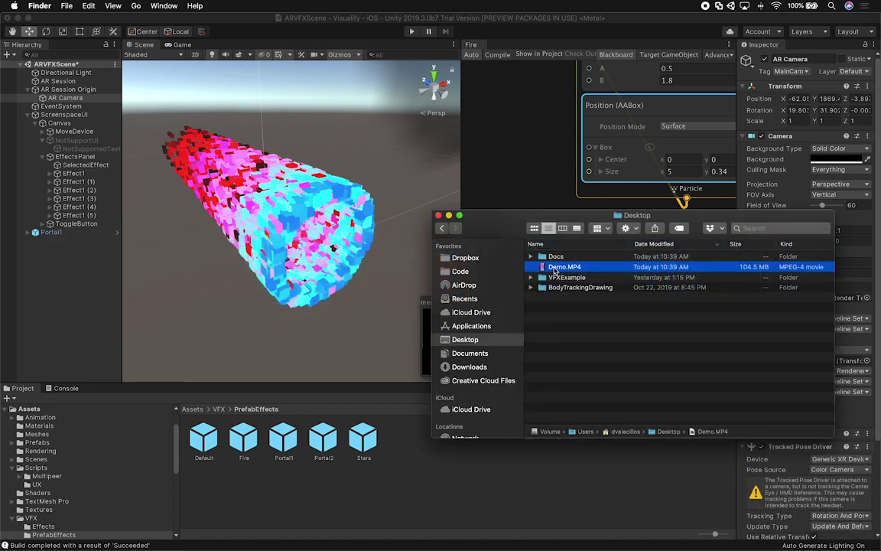
{"action": "left_click_drag", "start_coordinate": [461, 212], "coordinate": [507, 229]}
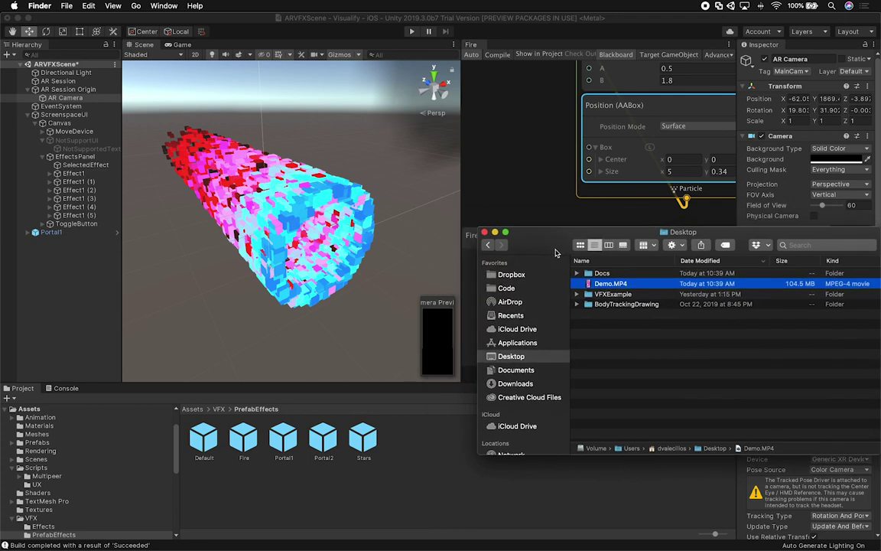
{"action": "key", "text": "space"}
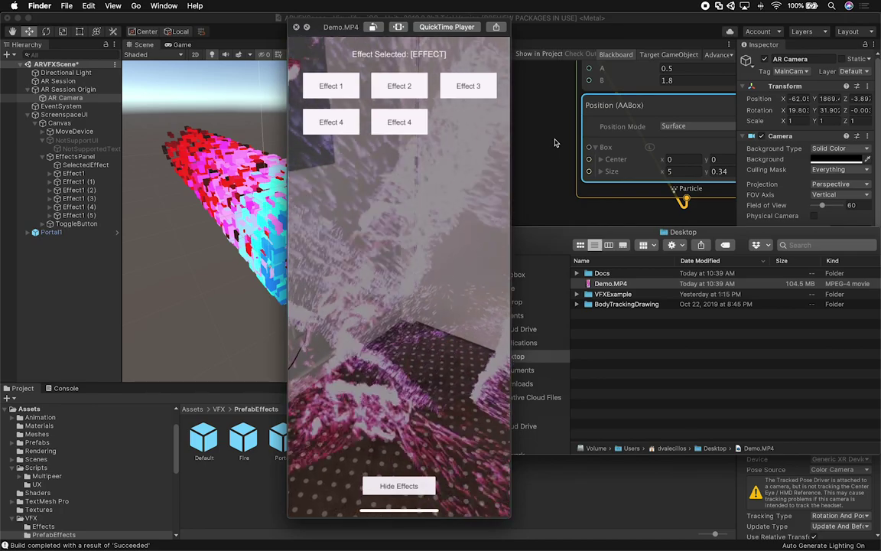
Step: Watch the Demo.MP4 AR effects recording to the end, then close the preview
{"action": "mouse_move", "coordinate": [485, 223]}
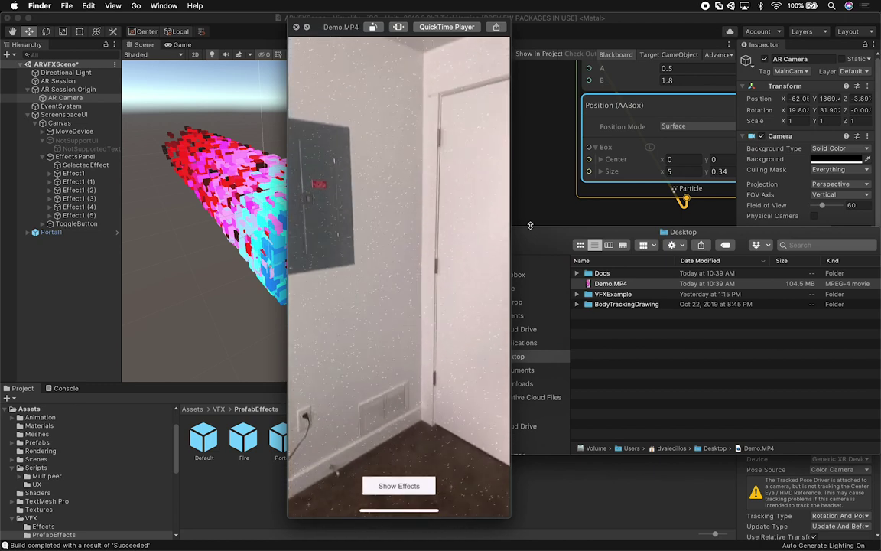
{"action": "mouse_move", "coordinate": [409, 511]}
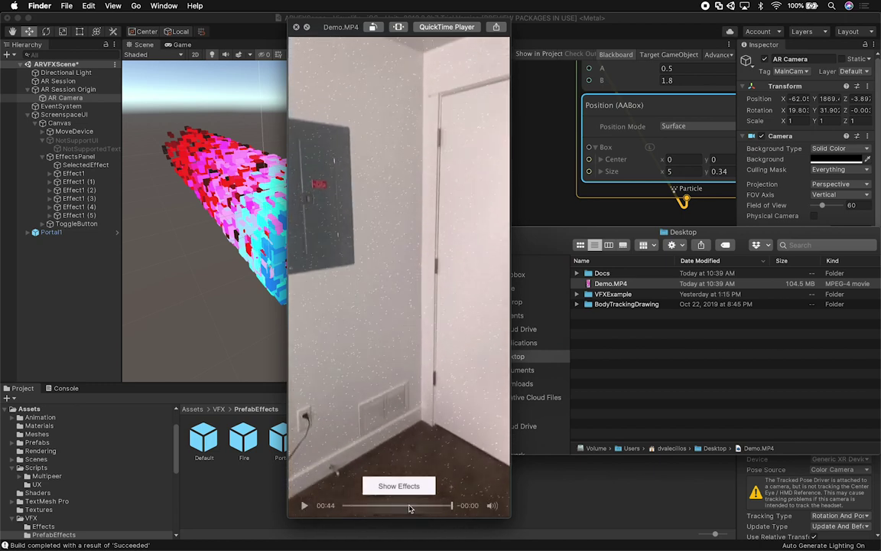
{"action": "left_click", "coordinate": [296, 27]}
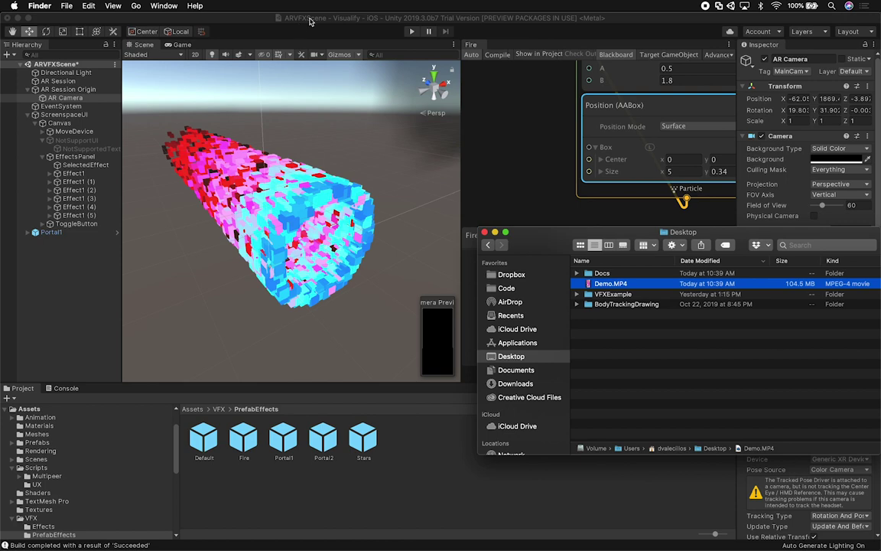
Step: Aim the AR Camera at the voxel fire tube (about -1.256, 2.234, -2.487) and view the Game tab
{"action": "left_click", "coordinate": [310, 20]}
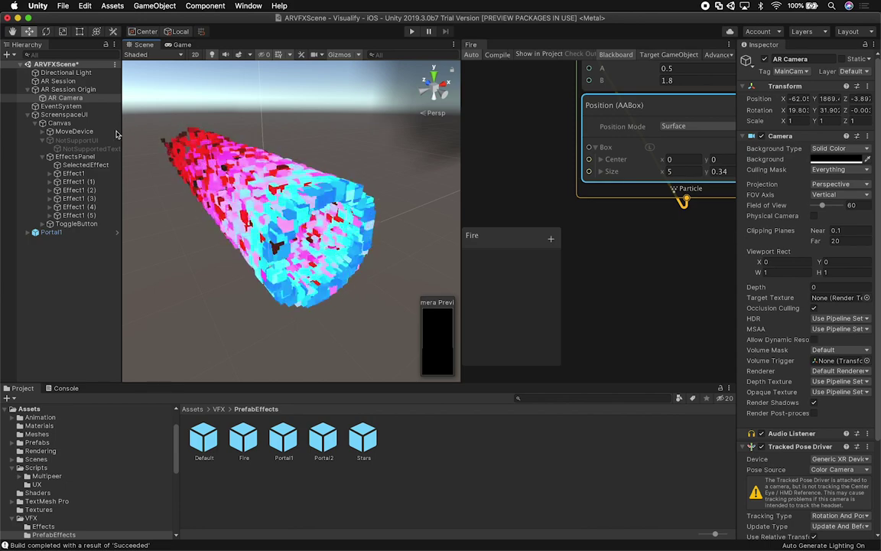
{"action": "left_click", "coordinate": [52, 98]}
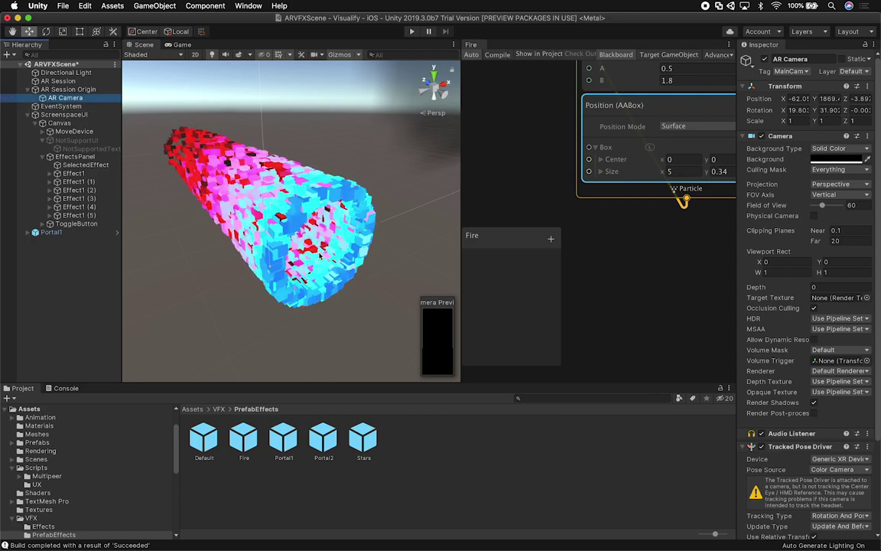
{"action": "left_click", "coordinate": [180, 45]}
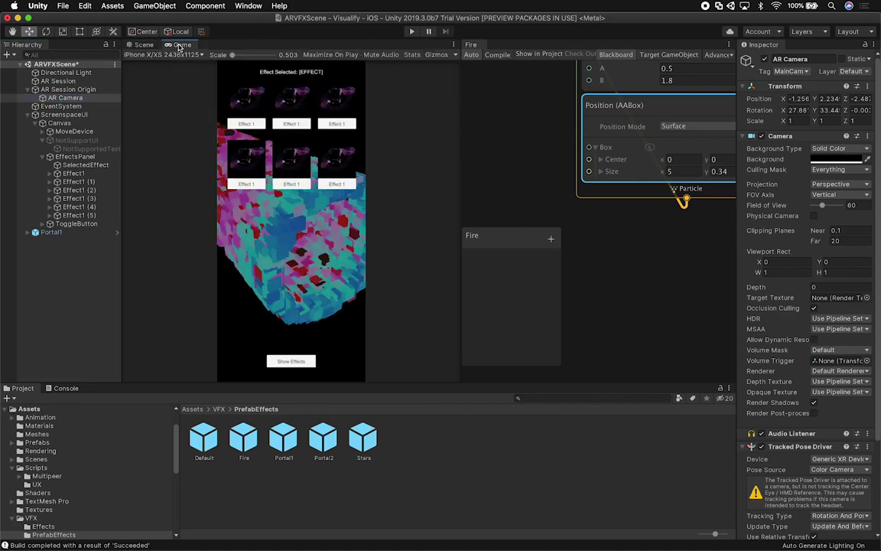
Step: Set the Game view to Free Aspect, briefly hiding the EffectsPanel then undoing it
{"action": "left_click", "coordinate": [150, 55]}
{"action": "left_click", "coordinate": [149, 90]}
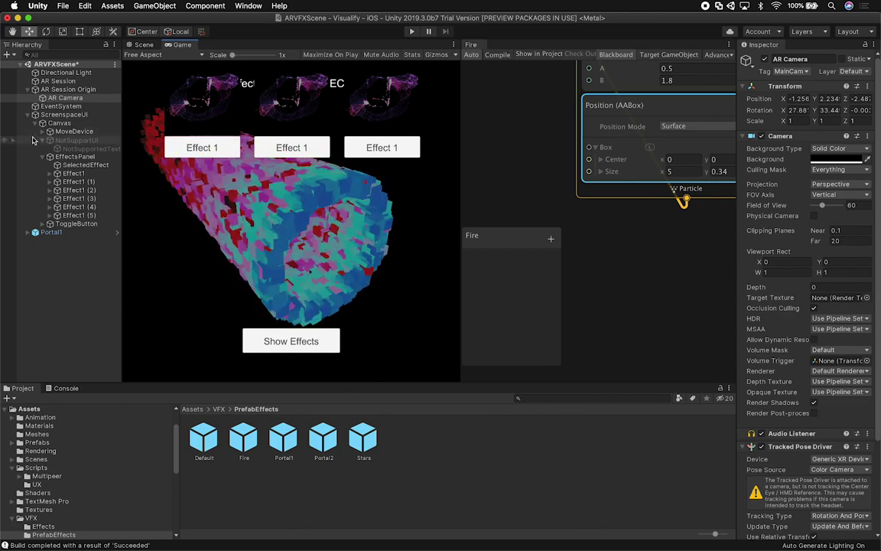
{"action": "left_click", "coordinate": [74, 156]}
{"action": "left_click", "coordinate": [765, 59]}
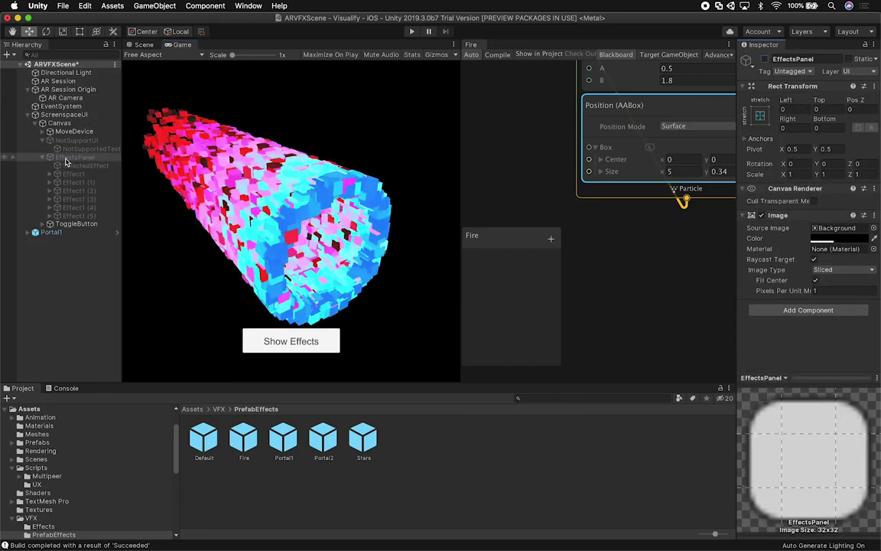
{"action": "left_click", "coordinate": [76, 223]}
{"action": "key", "text": "super+z"}
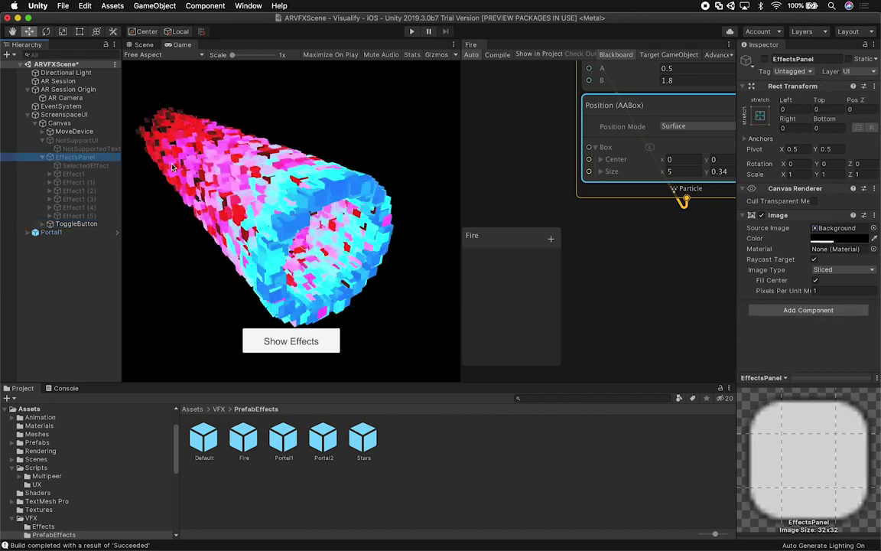
{"action": "key", "text": "super+z"}
Step: Disable ScreenspaceUI and screenshot the voxel tube on black from the Game view
{"action": "left_click", "coordinate": [47, 112]}
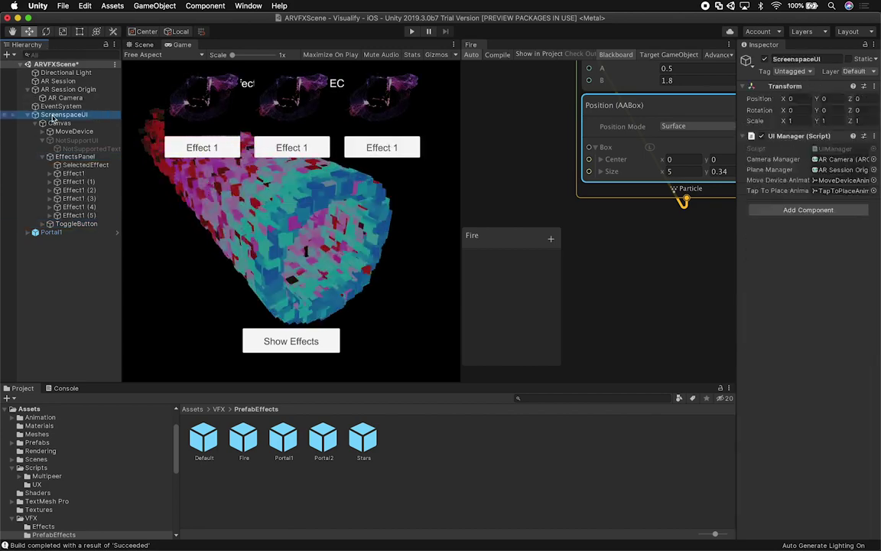
{"action": "key", "text": "alt+shift+a"}
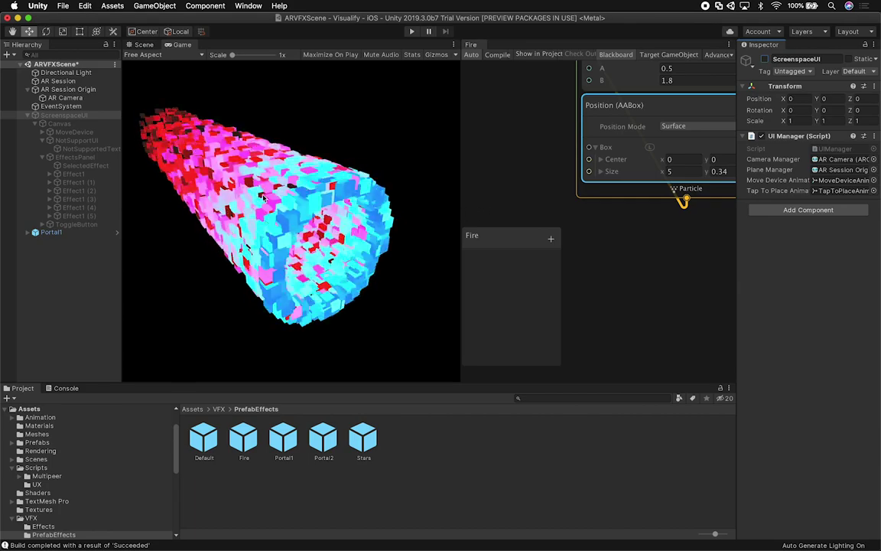
{"action": "left_click_drag", "start_coordinate": [123, 62], "coordinate": [459, 380]}
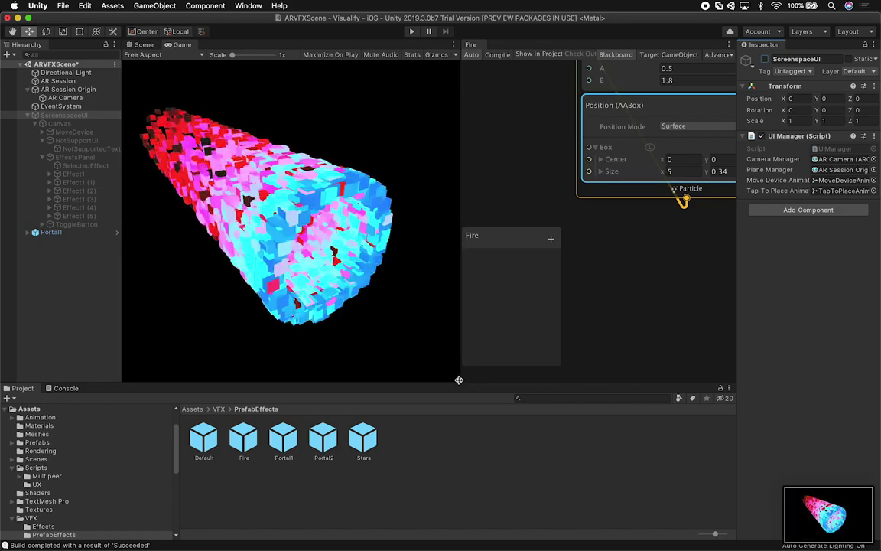
Step: Place the Unity screenshot from Finder onto the Effect1.psd canvas as a new layer
{"action": "key", "text": "super+Tab"}
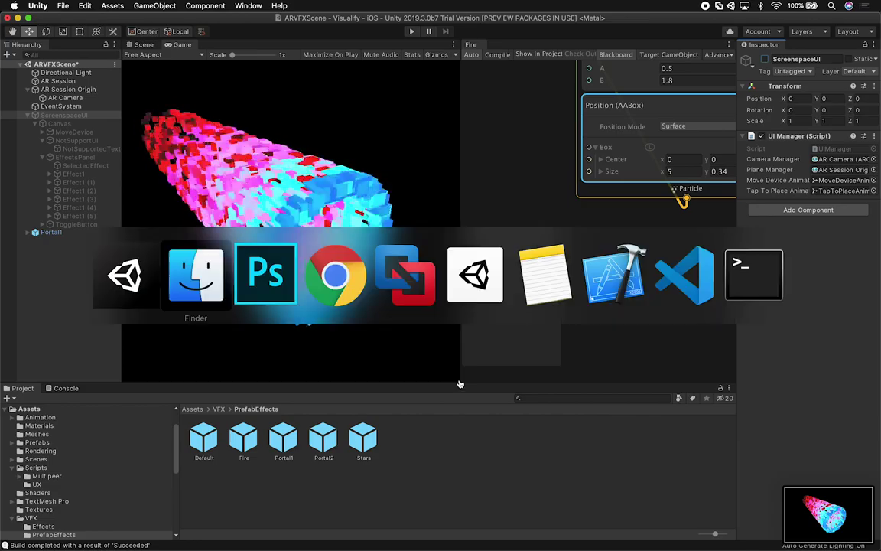
{"action": "key", "text": "super+Tab"}
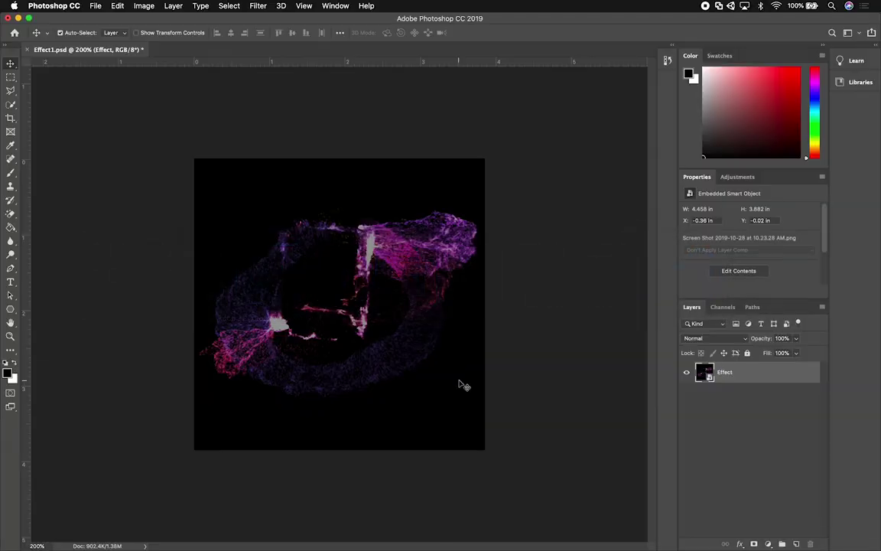
{"action": "key", "text": "super+Tab"}
{"action": "key", "text": "super+Tab"}
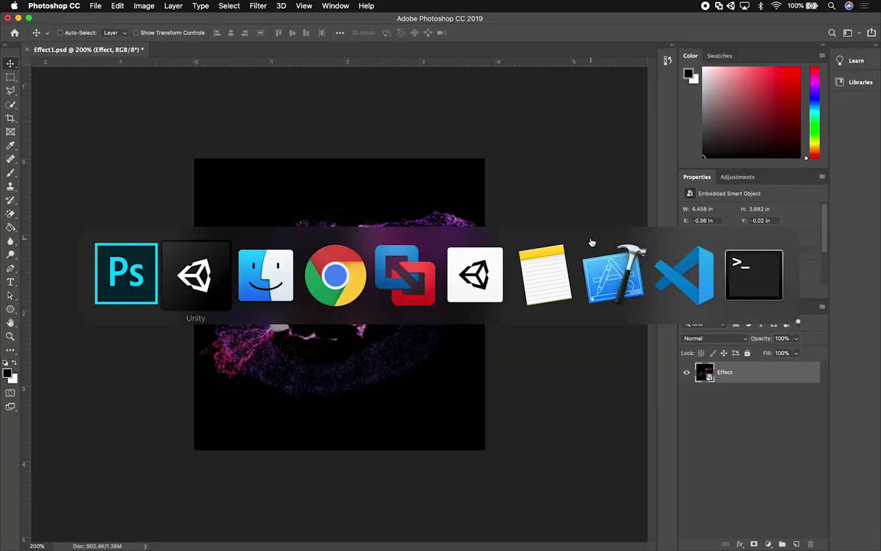
{"action": "left_click", "coordinate": [616, 274]}
{"action": "left_click_drag", "start_coordinate": [615, 274], "coordinate": [348, 285]}
{"action": "key", "text": "Return"}
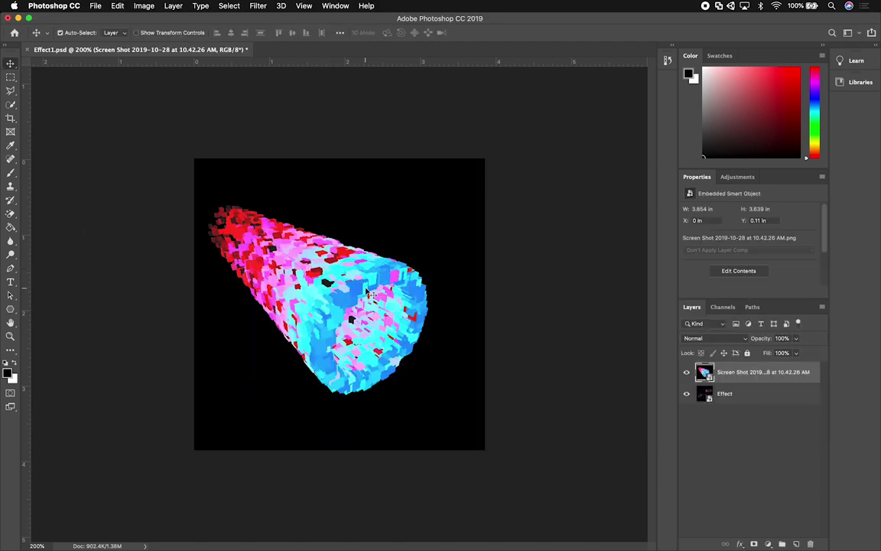
Step: Enlarge the screenshot layer to fill most of the black canvas
{"action": "key", "text": "super+t"}
{"action": "left_click_drag", "start_coordinate": [482, 434], "coordinate": [429, 412]}
{"action": "key", "text": "Return"}
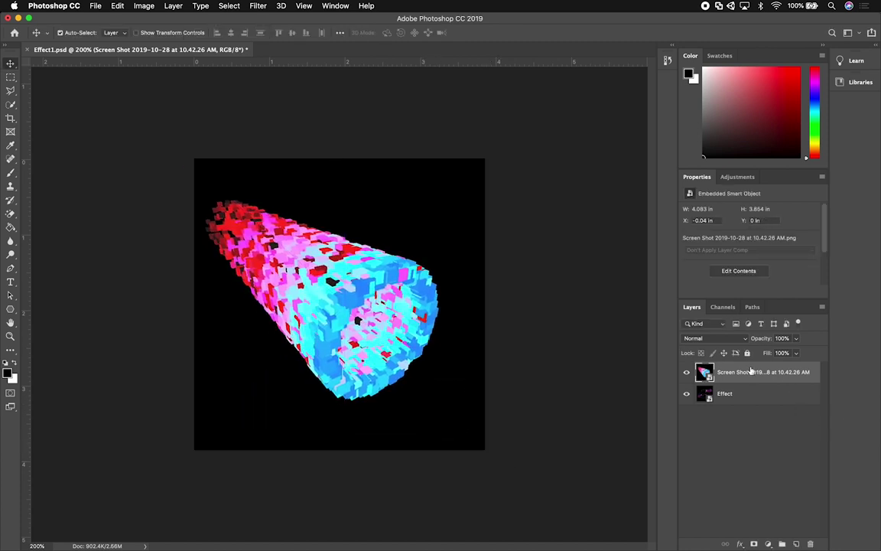
{"action": "double_click", "coordinate": [739, 372]}
Step: Name the screenshot layer Effect2 and move it below the Effect layer
{"action": "type", "text": "Effect2"}
{"action": "key", "text": "Return"}
{"action": "left_click_drag", "start_coordinate": [734, 375], "coordinate": [730, 401]}
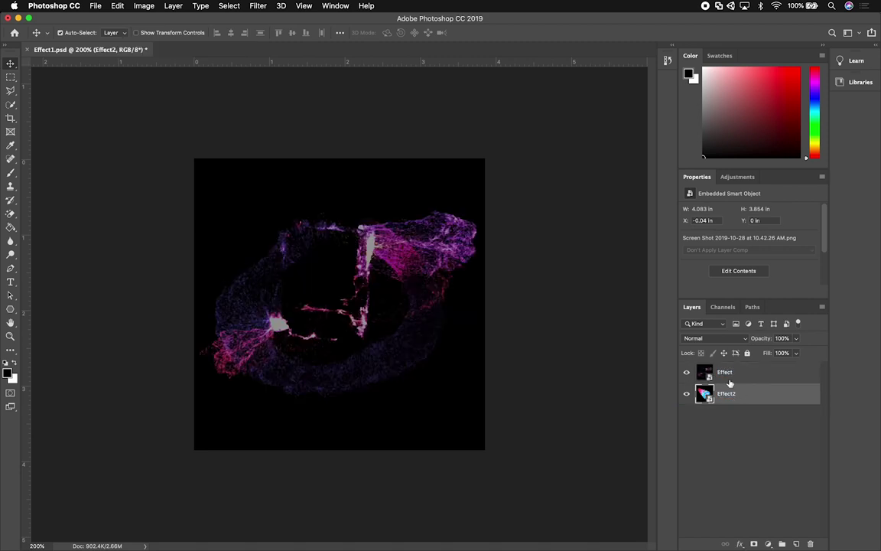
Step: Rename the particle layer Effect1, hide it, and add a new empty layer
{"action": "left_click", "coordinate": [725, 373]}
{"action": "double_click", "coordinate": [726, 372]}
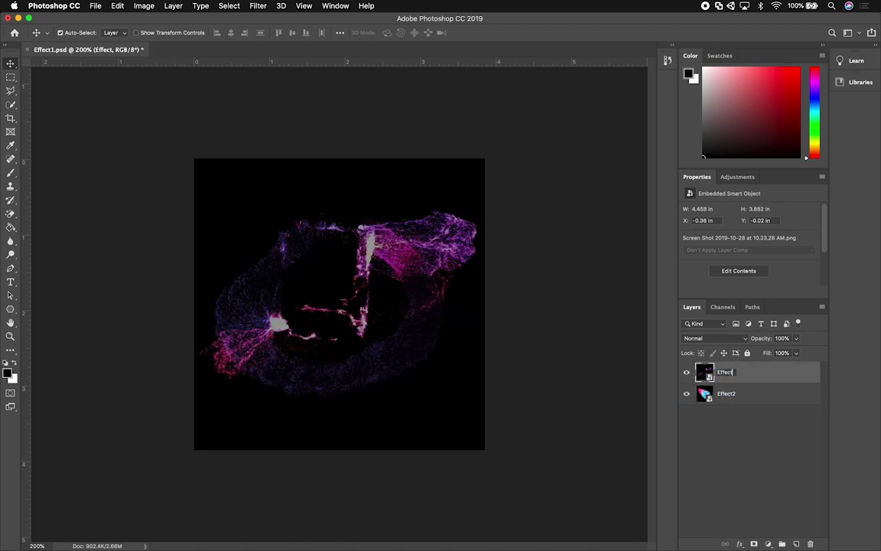
{"action": "type", "text": "Effect1"}
{"action": "key", "text": "Return"}
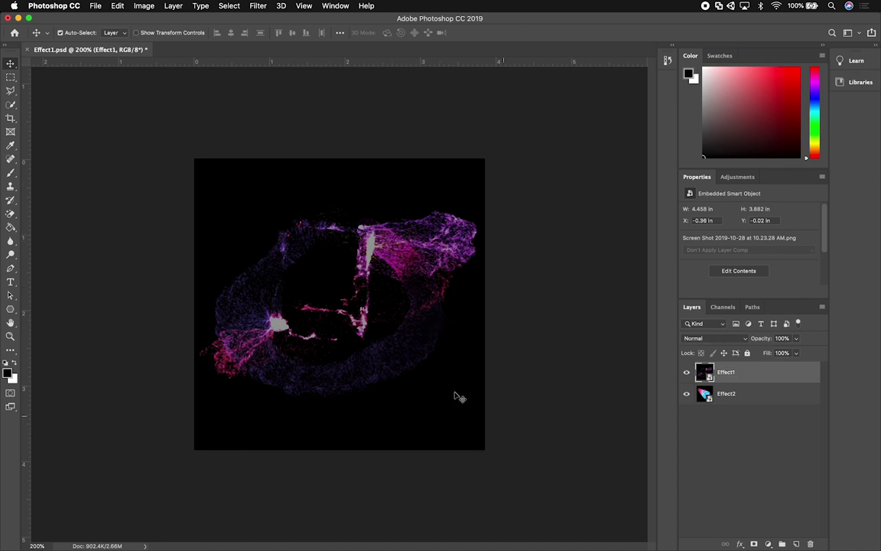
{"action": "left_click", "coordinate": [686, 372]}
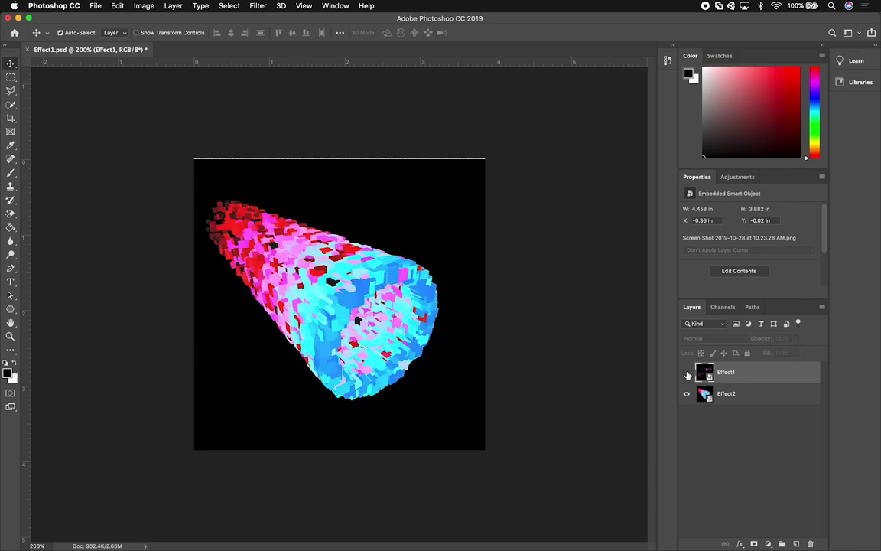
{"action": "left_click", "coordinate": [364, 245]}
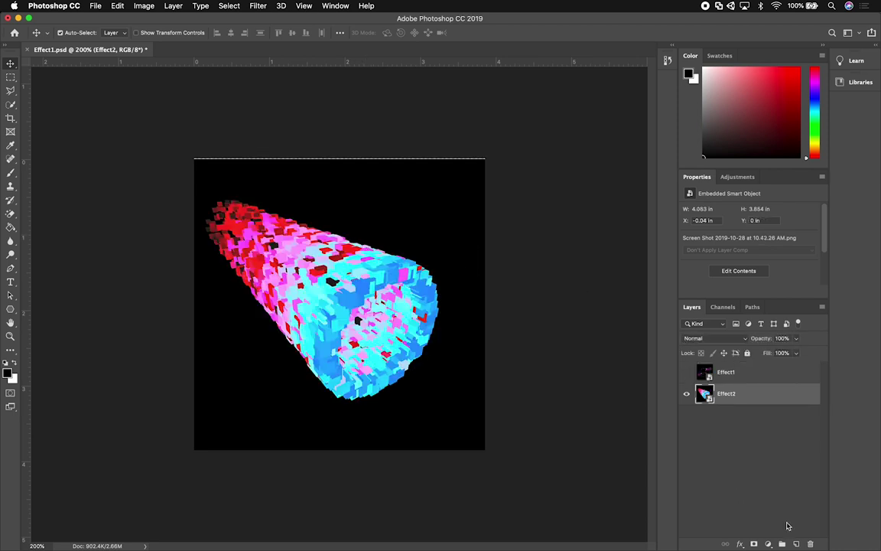
{"action": "key", "text": "super+shift+alt+n"}
Step: Move the new layer below Effect2, fill it black and name it Background
{"action": "left_click_drag", "start_coordinate": [727, 393], "coordinate": [751, 422]}
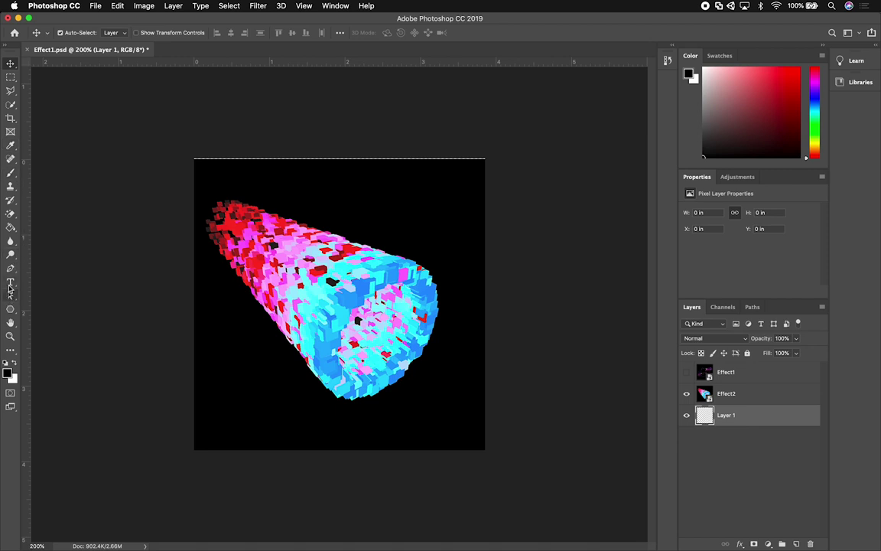
{"action": "left_click", "coordinate": [11, 229]}
{"action": "left_click", "coordinate": [254, 355]}
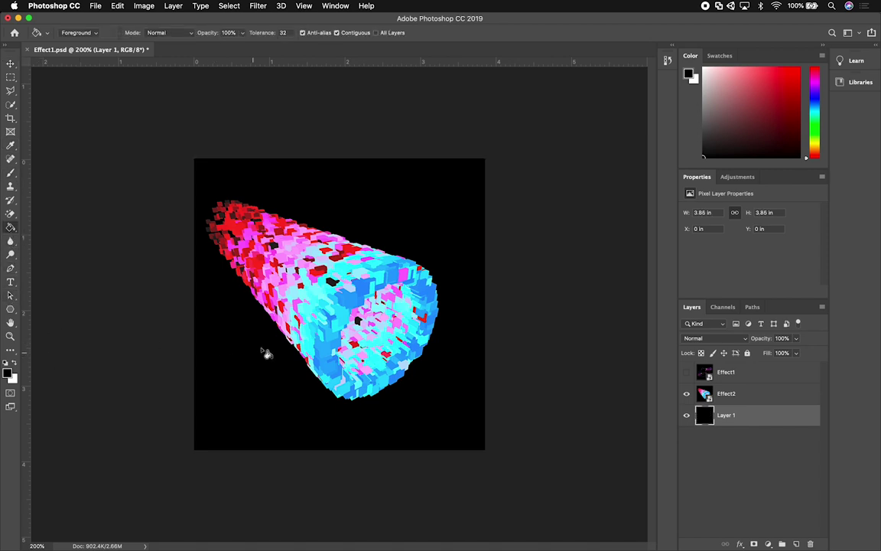
{"action": "double_click", "coordinate": [726, 415]}
{"action": "type", "text": "Back"}
{"action": "key", "text": "Return"}
{"action": "type", "text": "ground"}
{"action": "key", "text": "Return"}
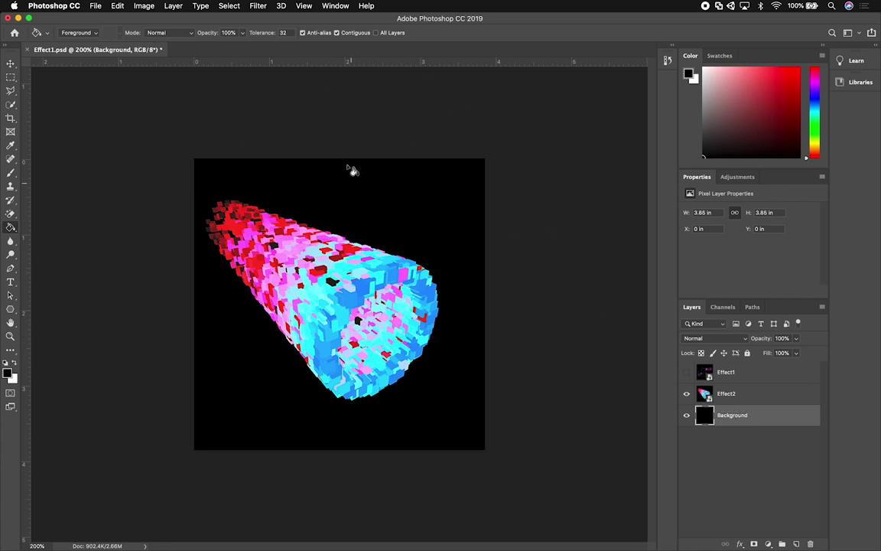
Step: Check the Background layer's visibility and nudge the voxel tube slightly right
{"action": "left_click", "coordinate": [687, 416]}
{"action": "left_click", "coordinate": [687, 415]}
{"action": "left_click", "coordinate": [11, 64]}
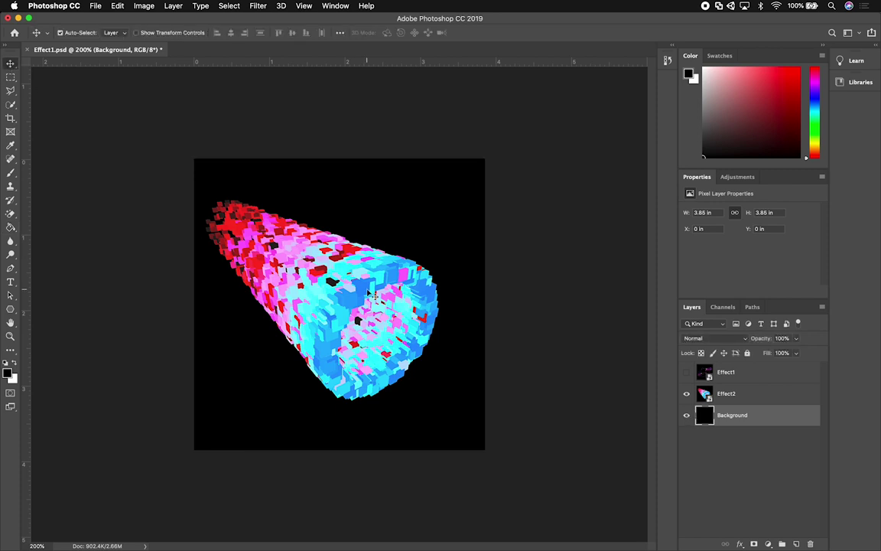
{"action": "left_click_drag", "start_coordinate": [372, 296], "coordinate": [377, 295]}
{"action": "left_click", "coordinate": [95, 6]}
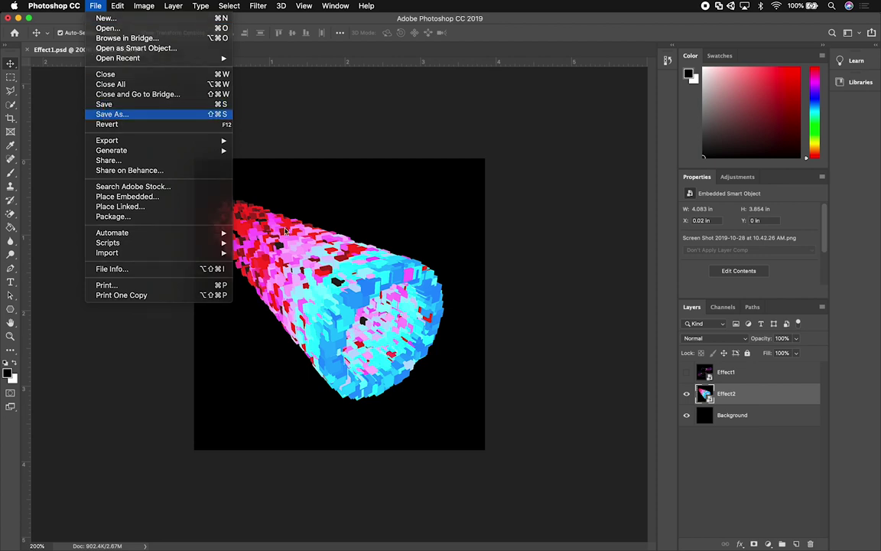
Step: Bring up Save As on the Textures folder and begin editing the Effect1.psd file name
{"action": "left_click", "coordinate": [112, 114]}
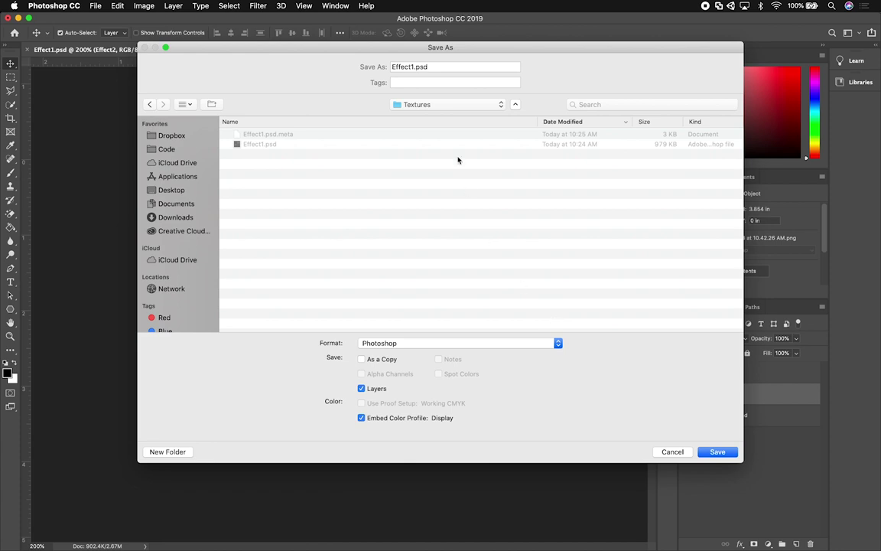
{"action": "left_click", "coordinate": [673, 452]}
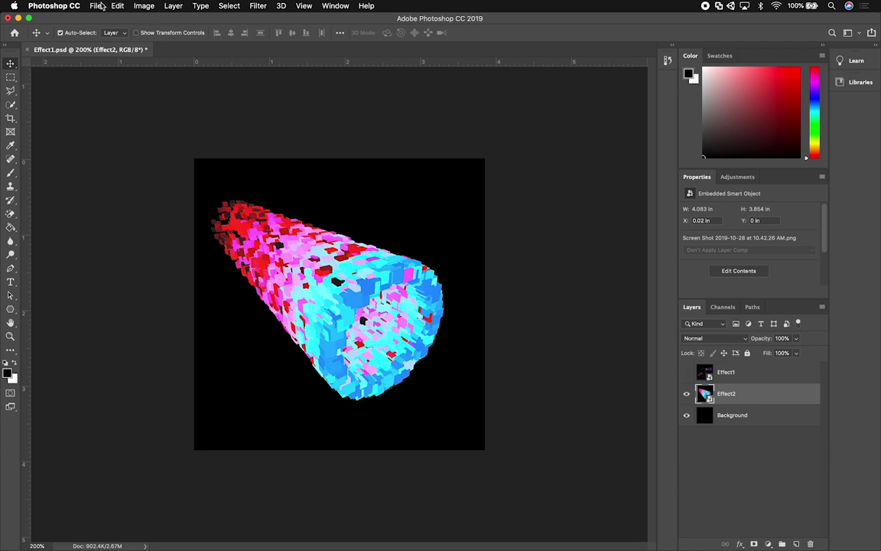
{"action": "left_click", "coordinate": [97, 6]}
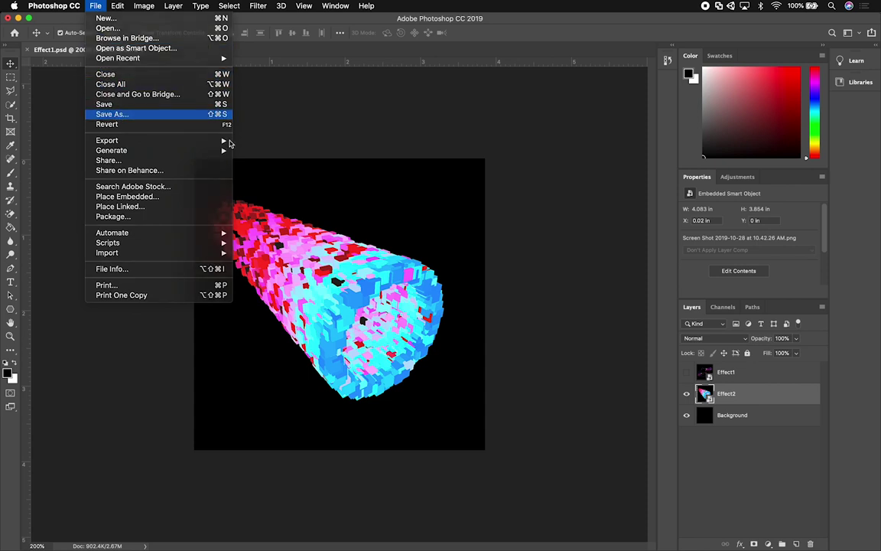
{"action": "key", "text": "Escape"}
{"action": "key", "text": "super+shift+s"}
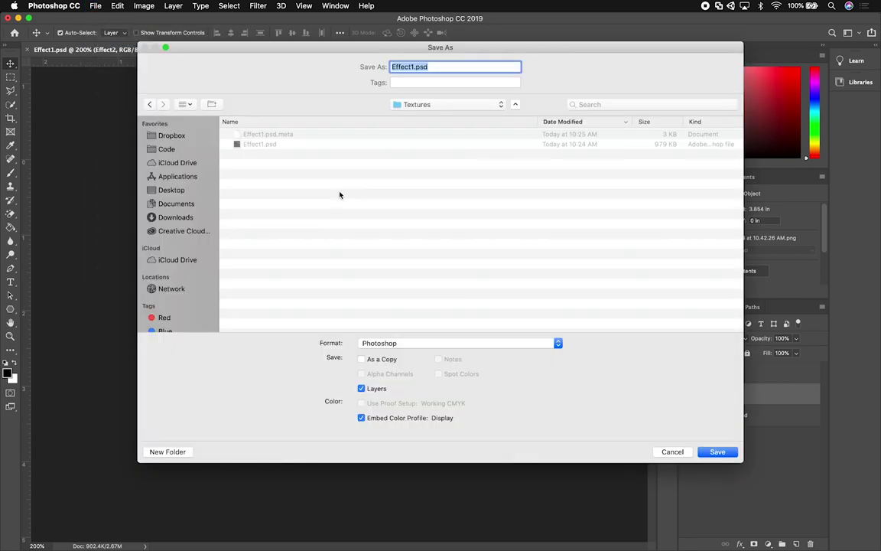
{"action": "left_click", "coordinate": [231, 130]}
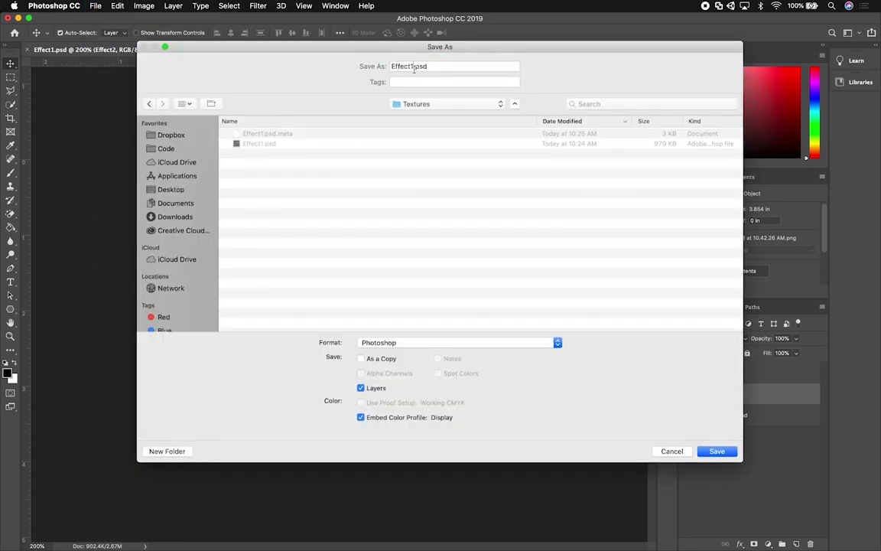